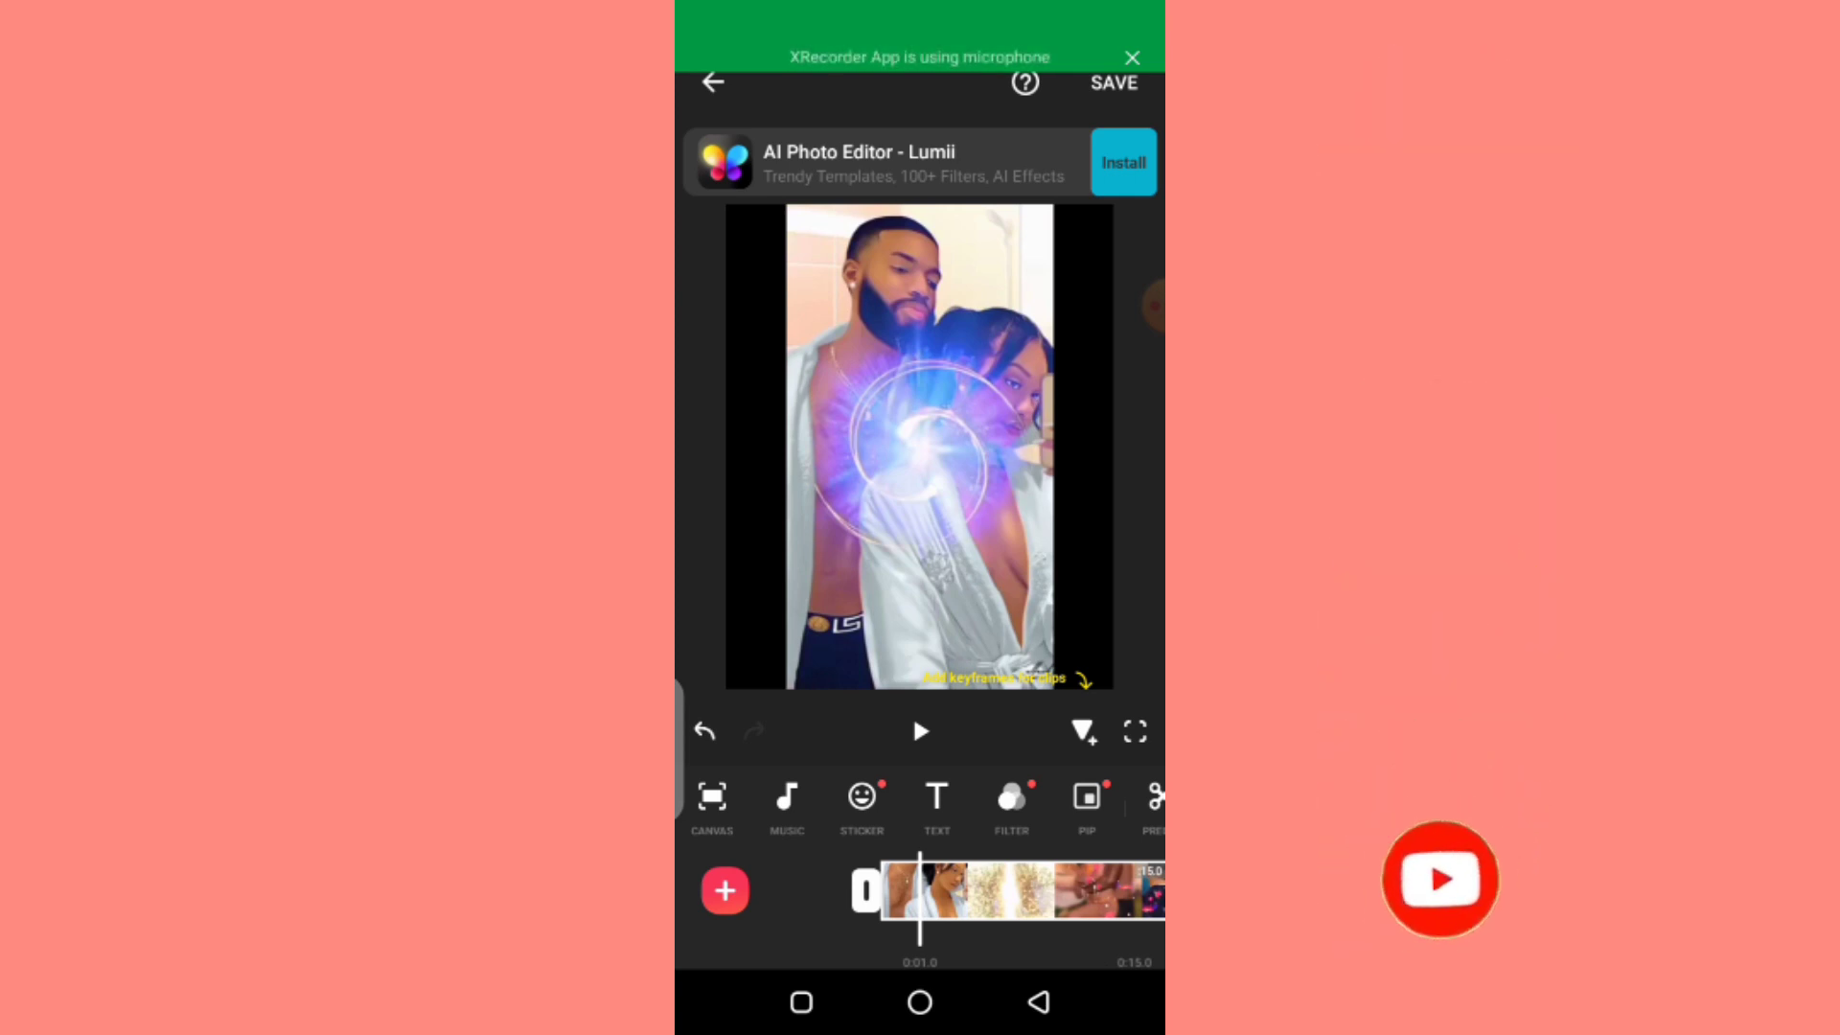
- Preview the video, confirm its audio is at full volume, and select the video clip
left_click(920, 730)
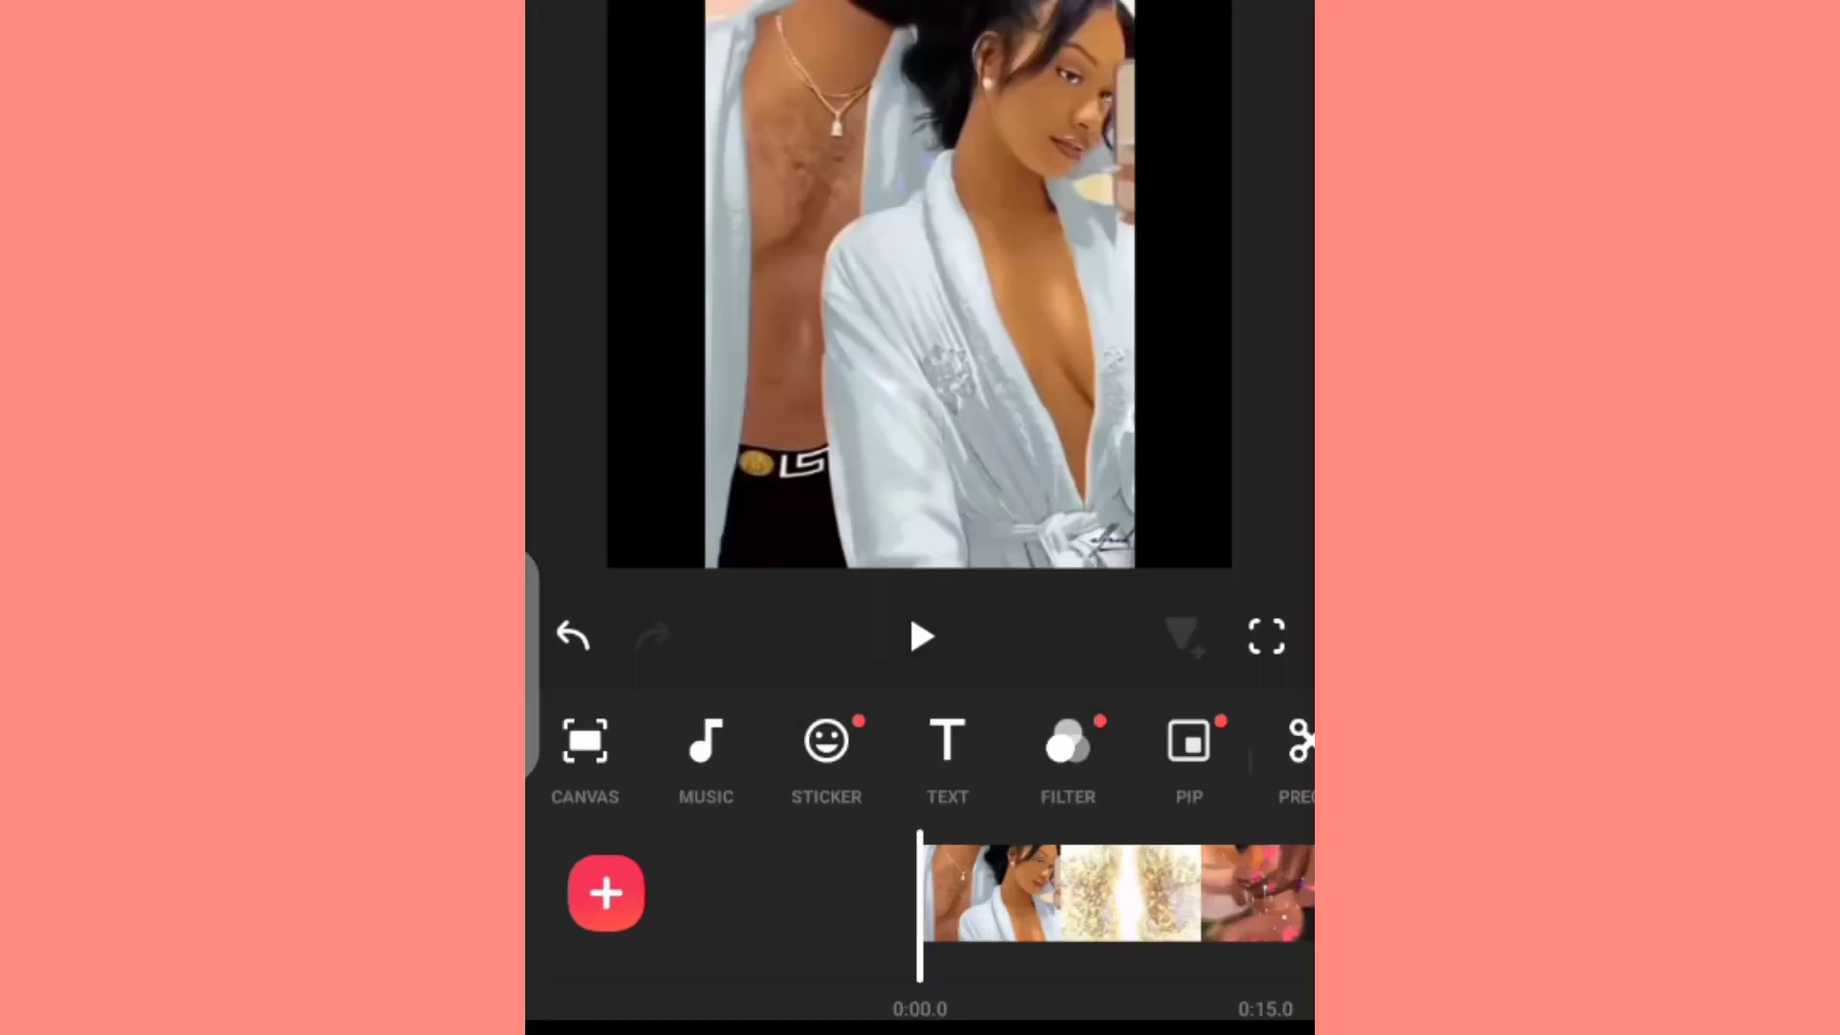
left_click(706, 741)
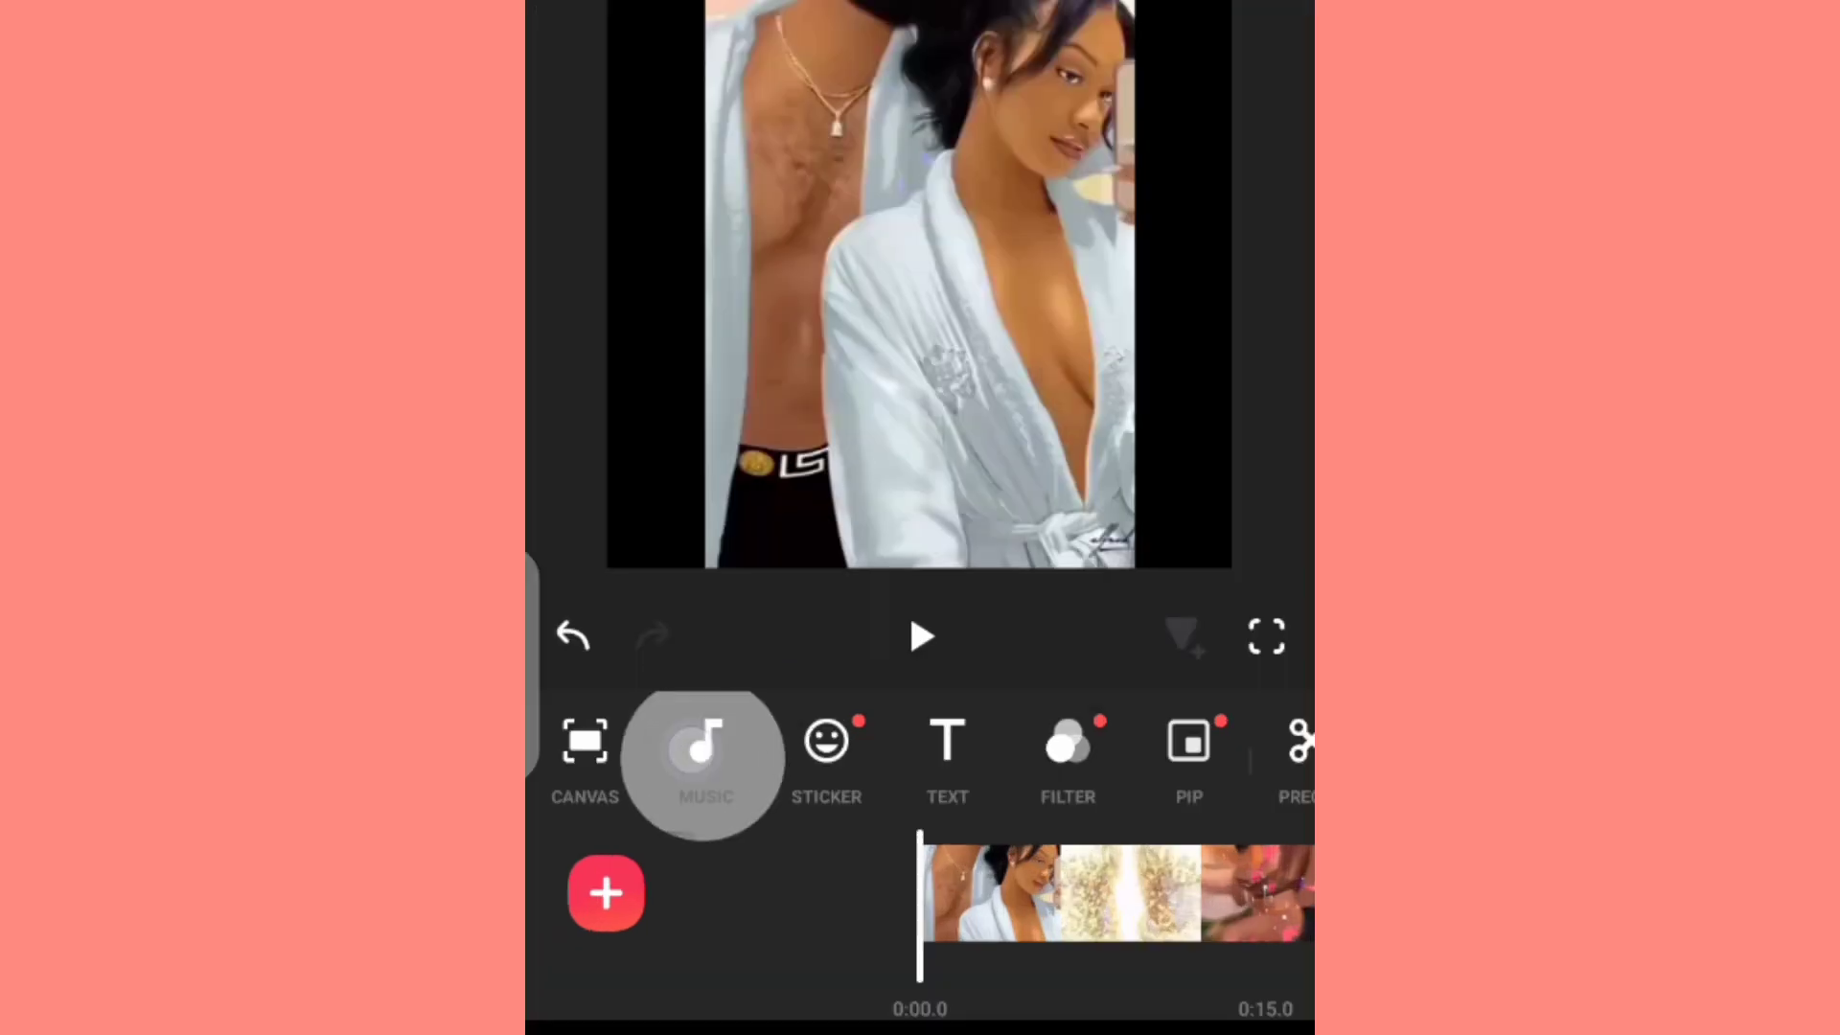
mouse_move(1160, 936)
left_mouse_down()
mouse_move(986, 945)
mouse_move(1164, 907)
left_mouse_up()
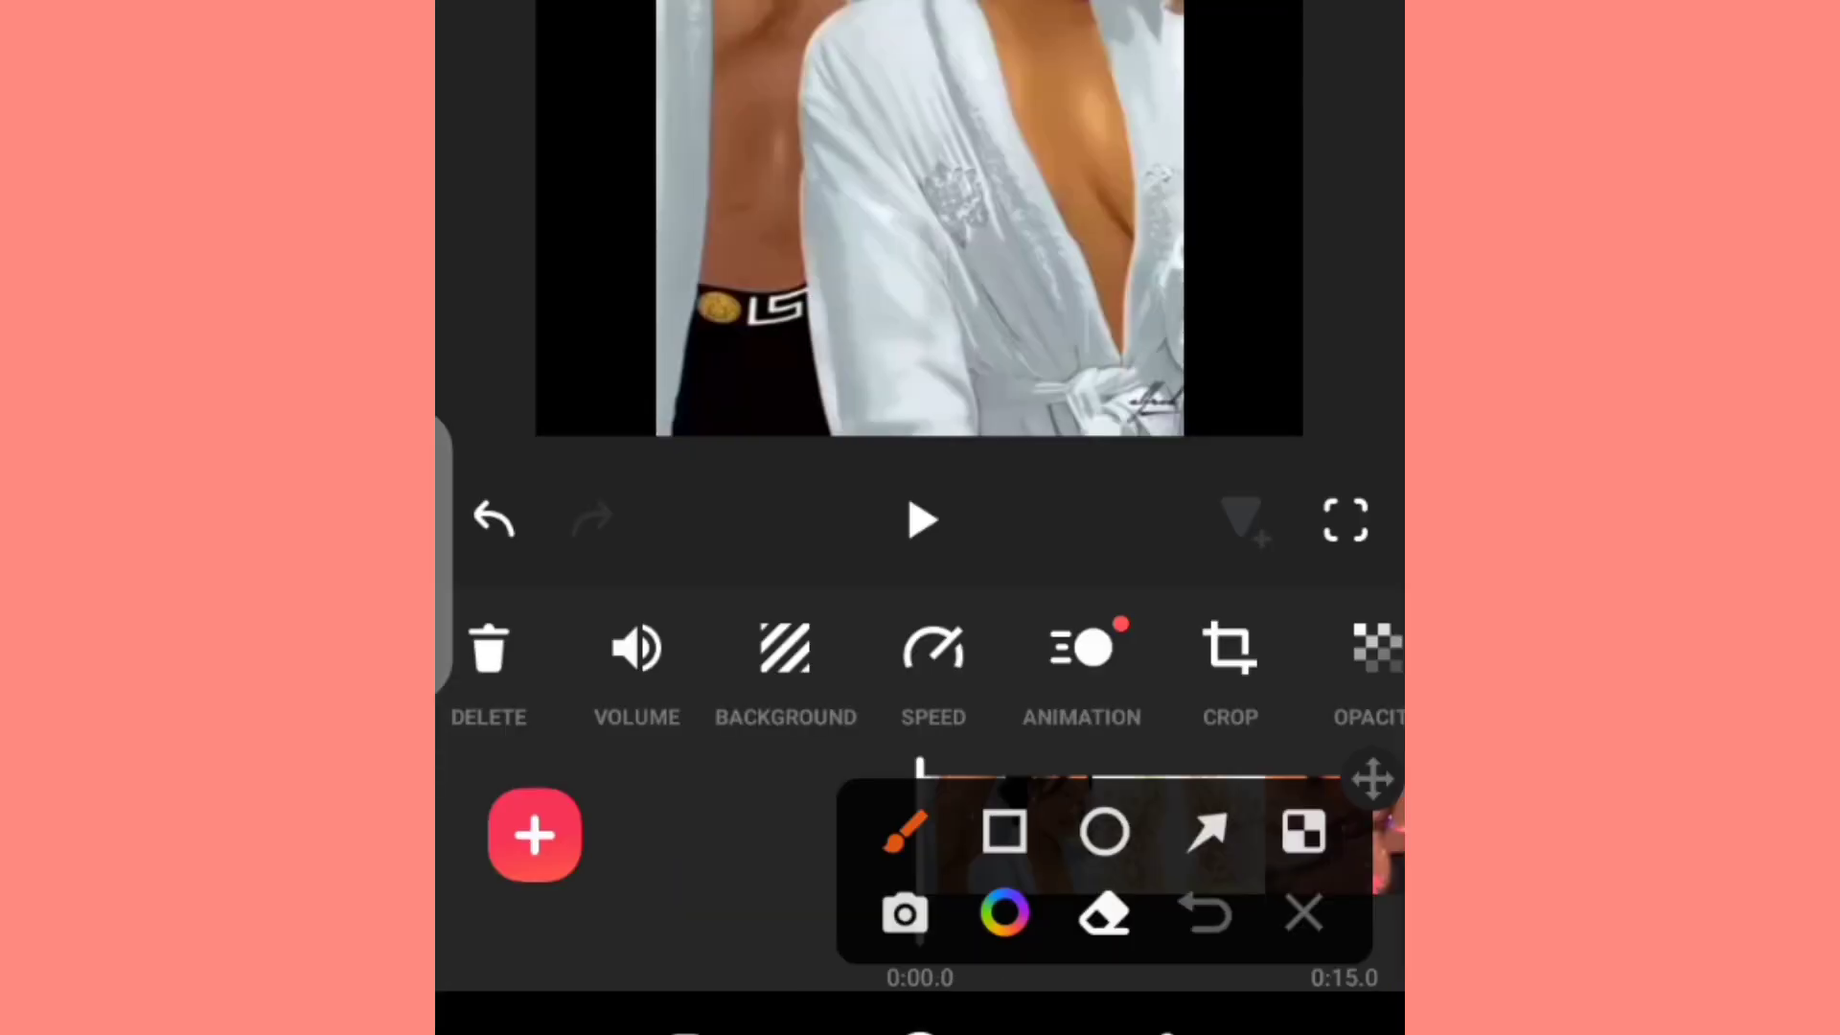
left_click_drag(662, 541, 676, 543)
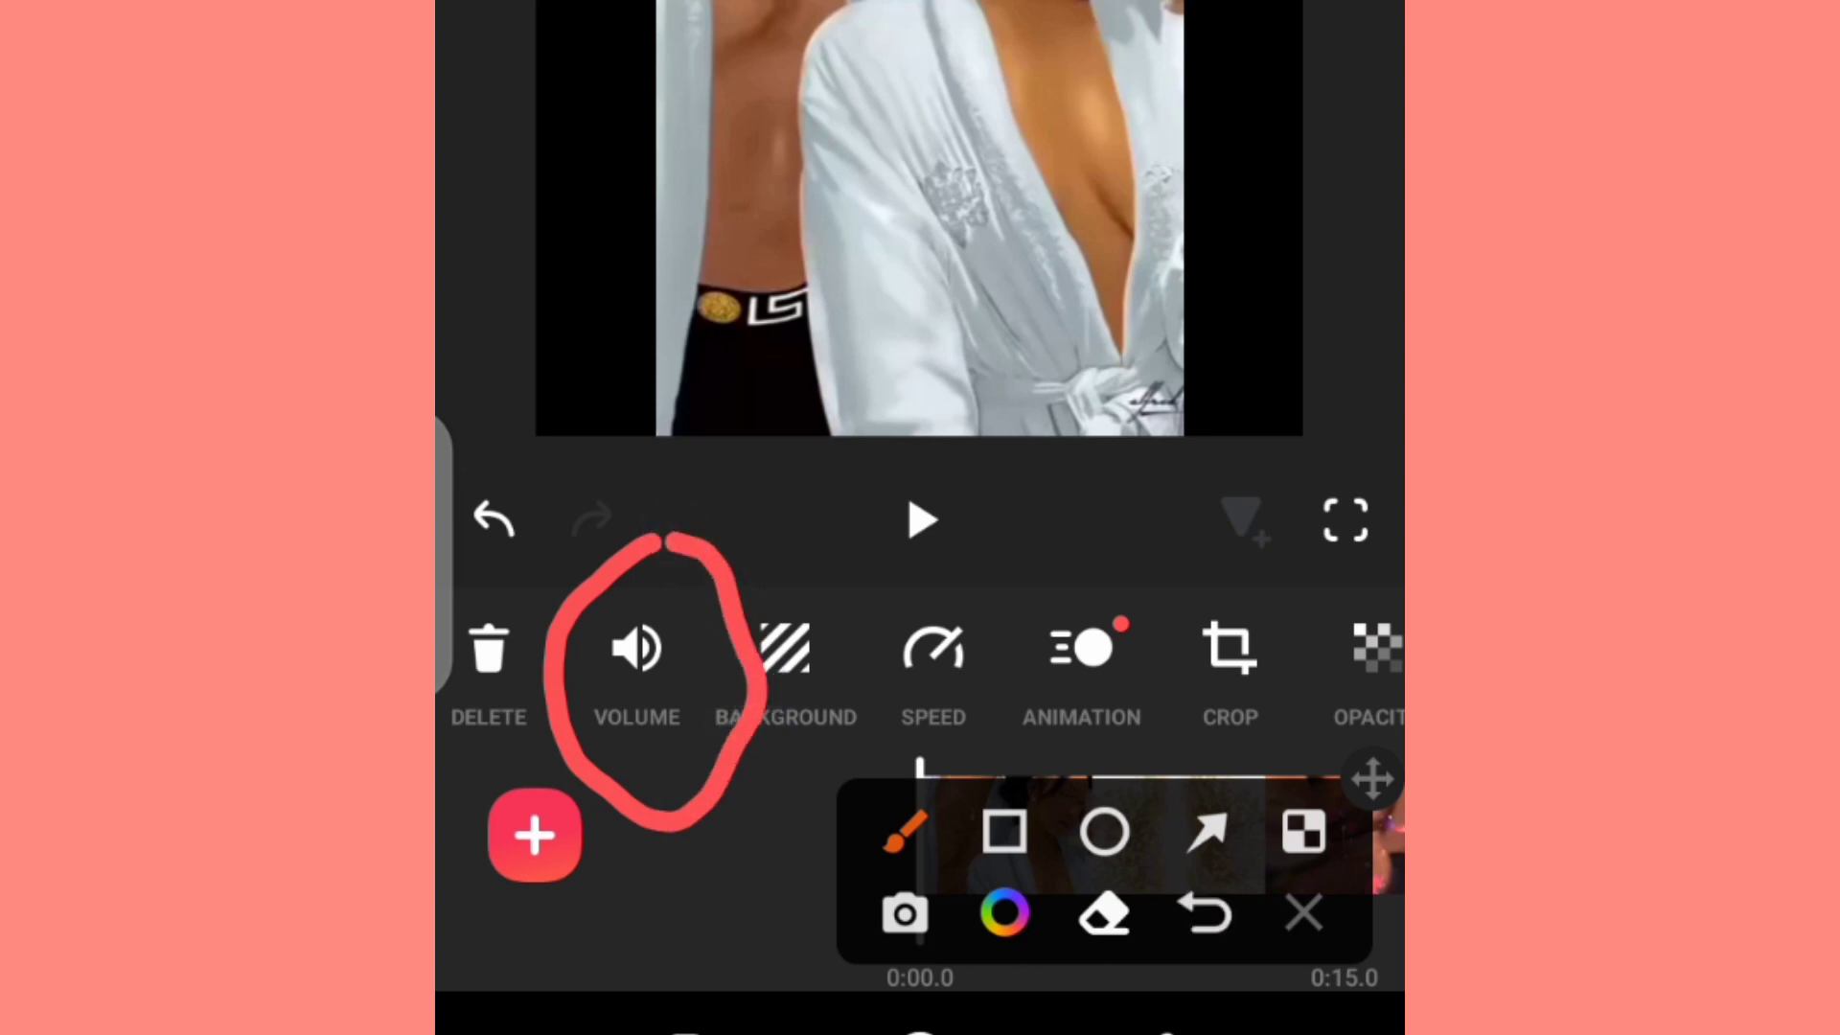
- Use Extract audio in the Volume panel to pull out the clip's sound
left_click(1302, 934)
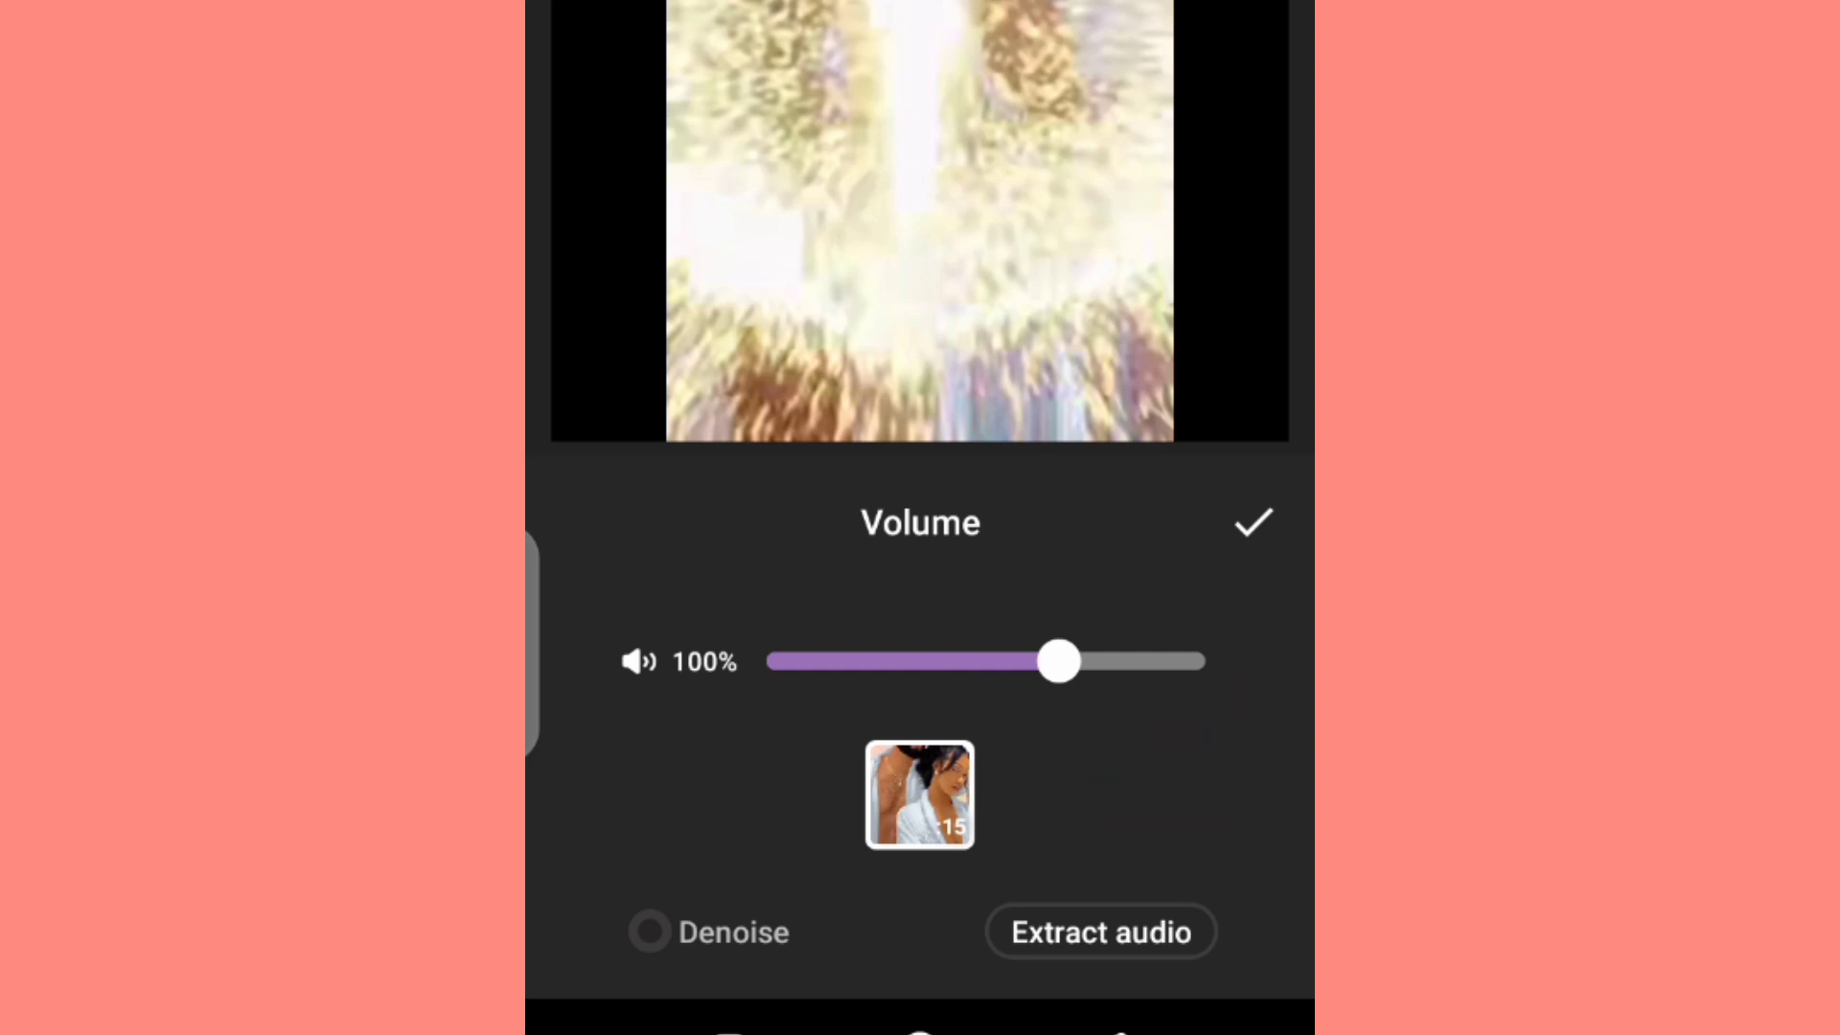
left_click(1101, 931)
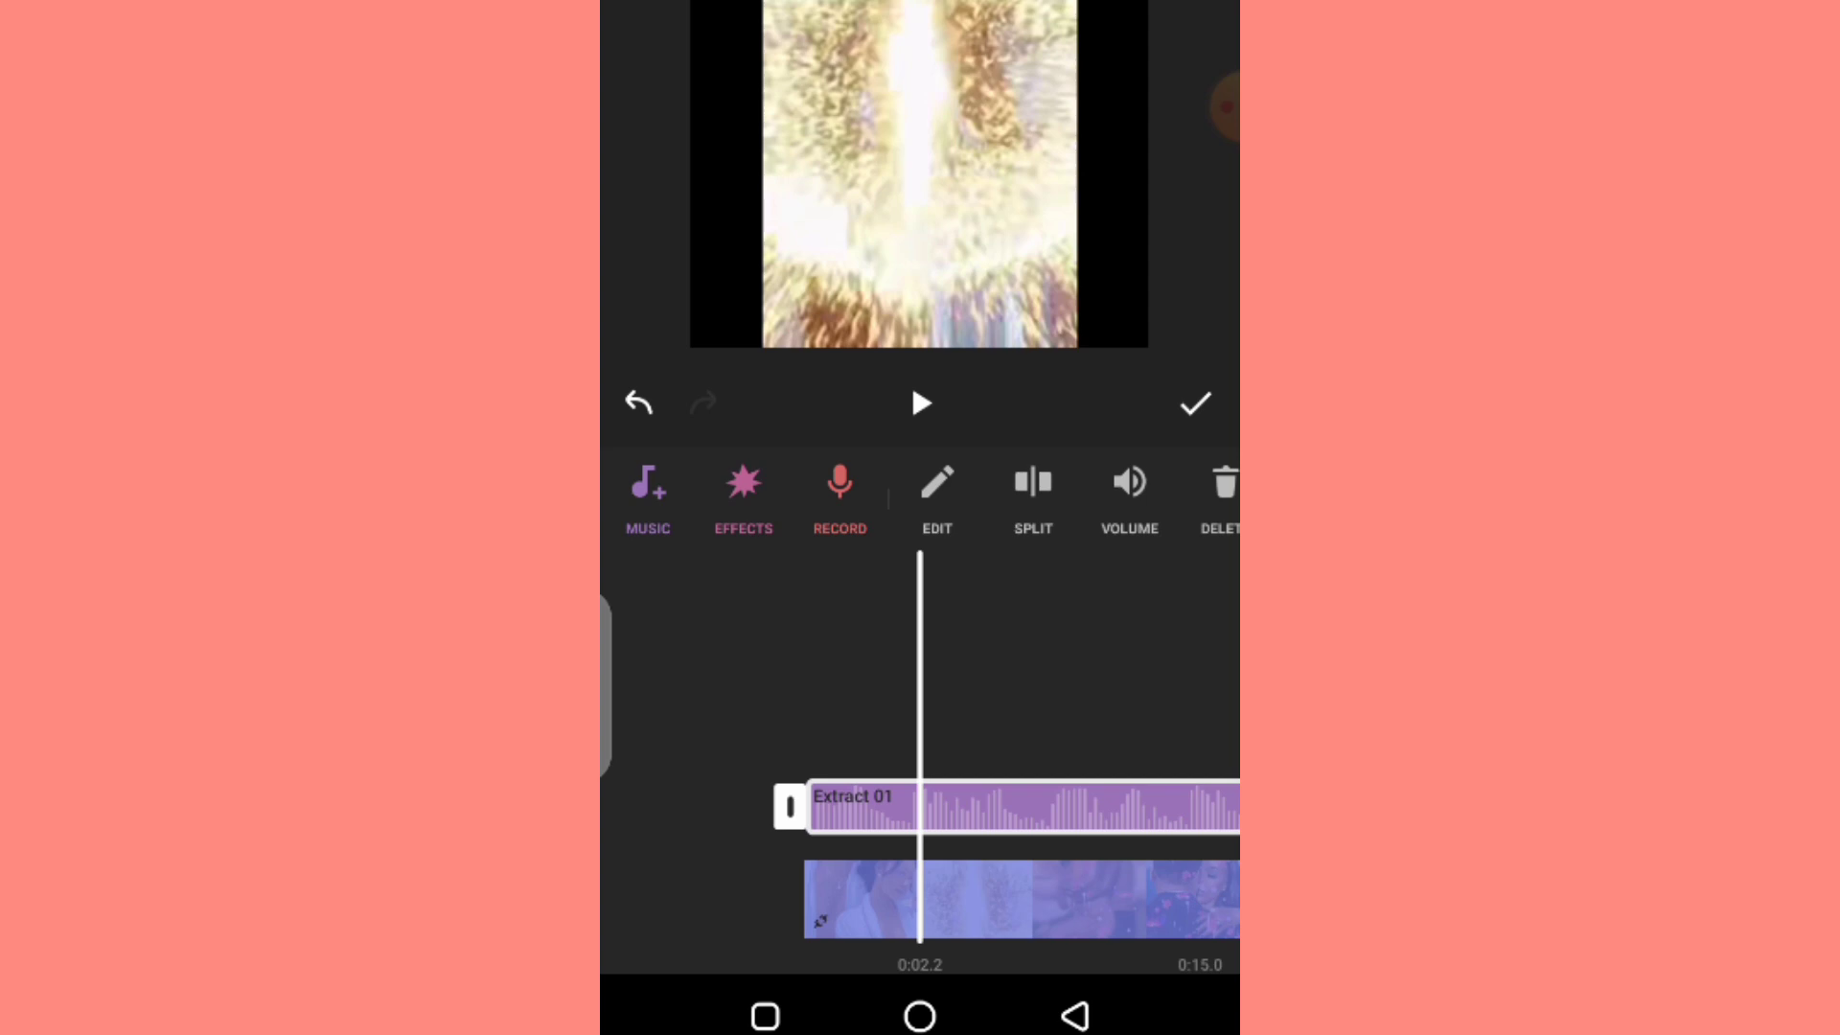
- Delete the Extract 01 audio clip, then replay the remaining video from the start
mouse_move(1035, 704)
left_mouse_down()
mouse_move(1185, 717)
mouse_move(1003, 732)
mouse_move(1143, 702)
left_mouse_up()
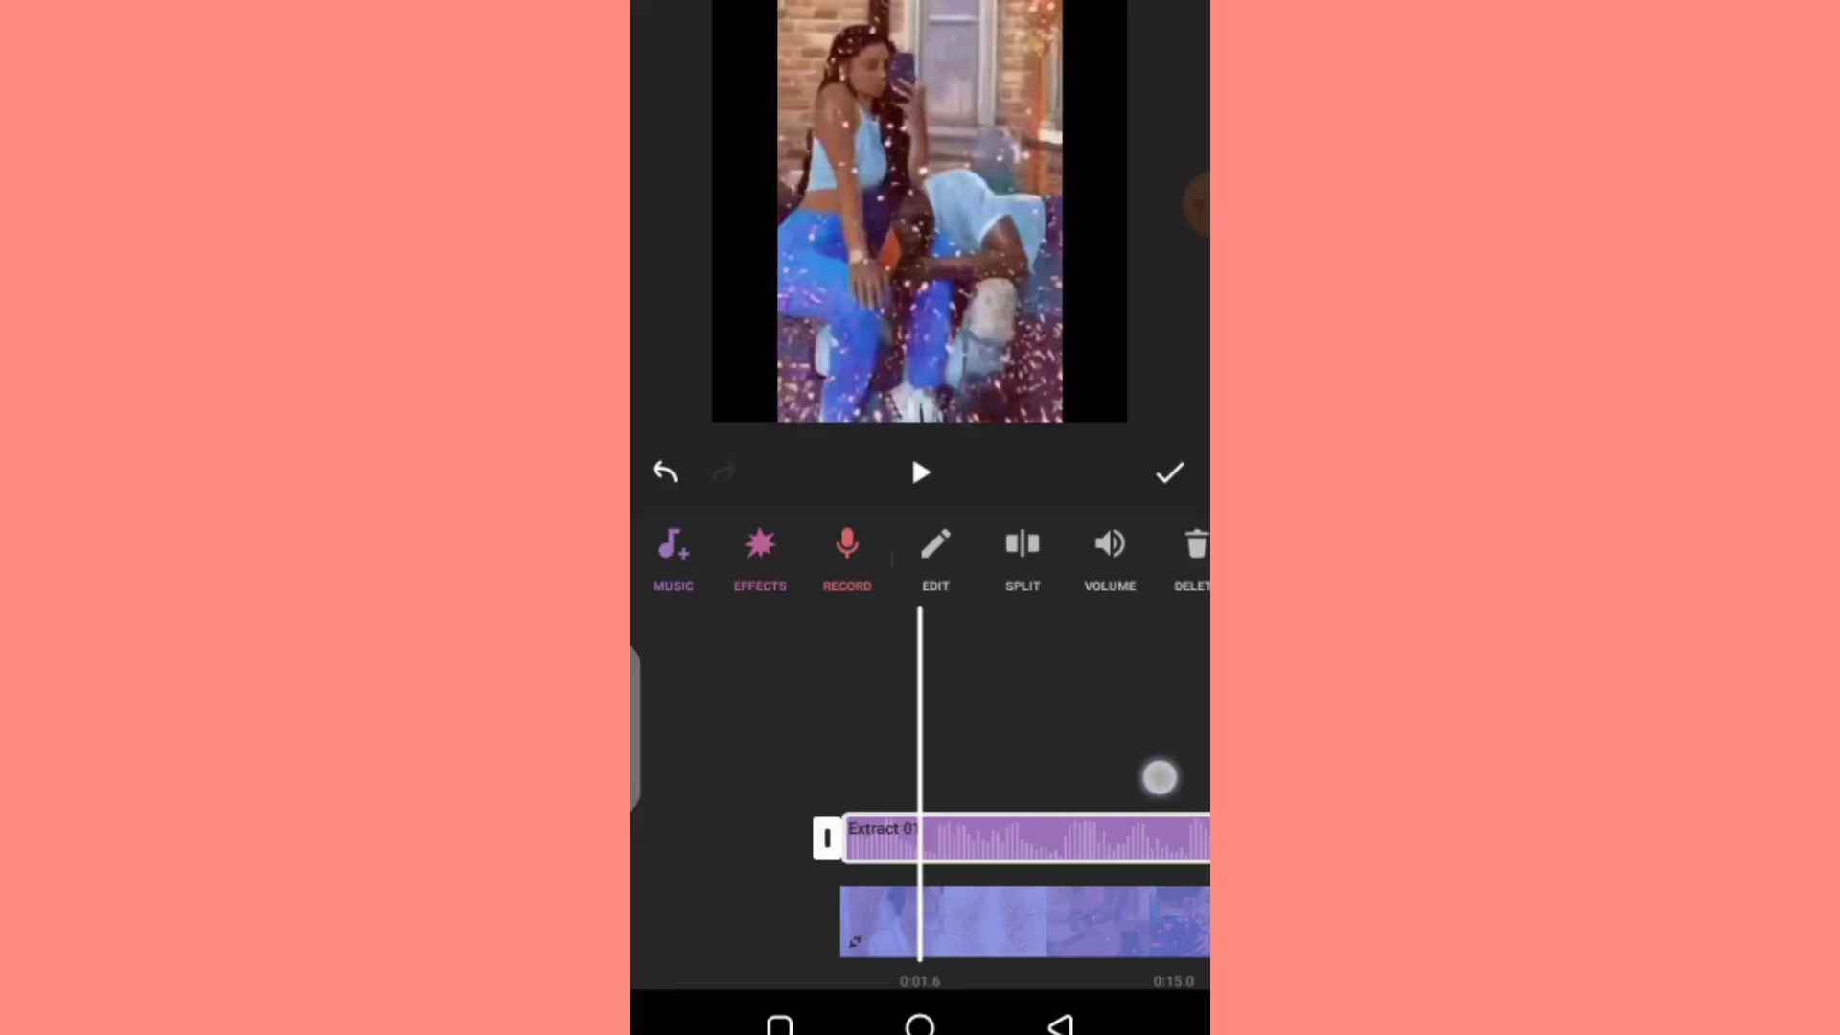
left_click_drag(1165, 778, 1035, 760)
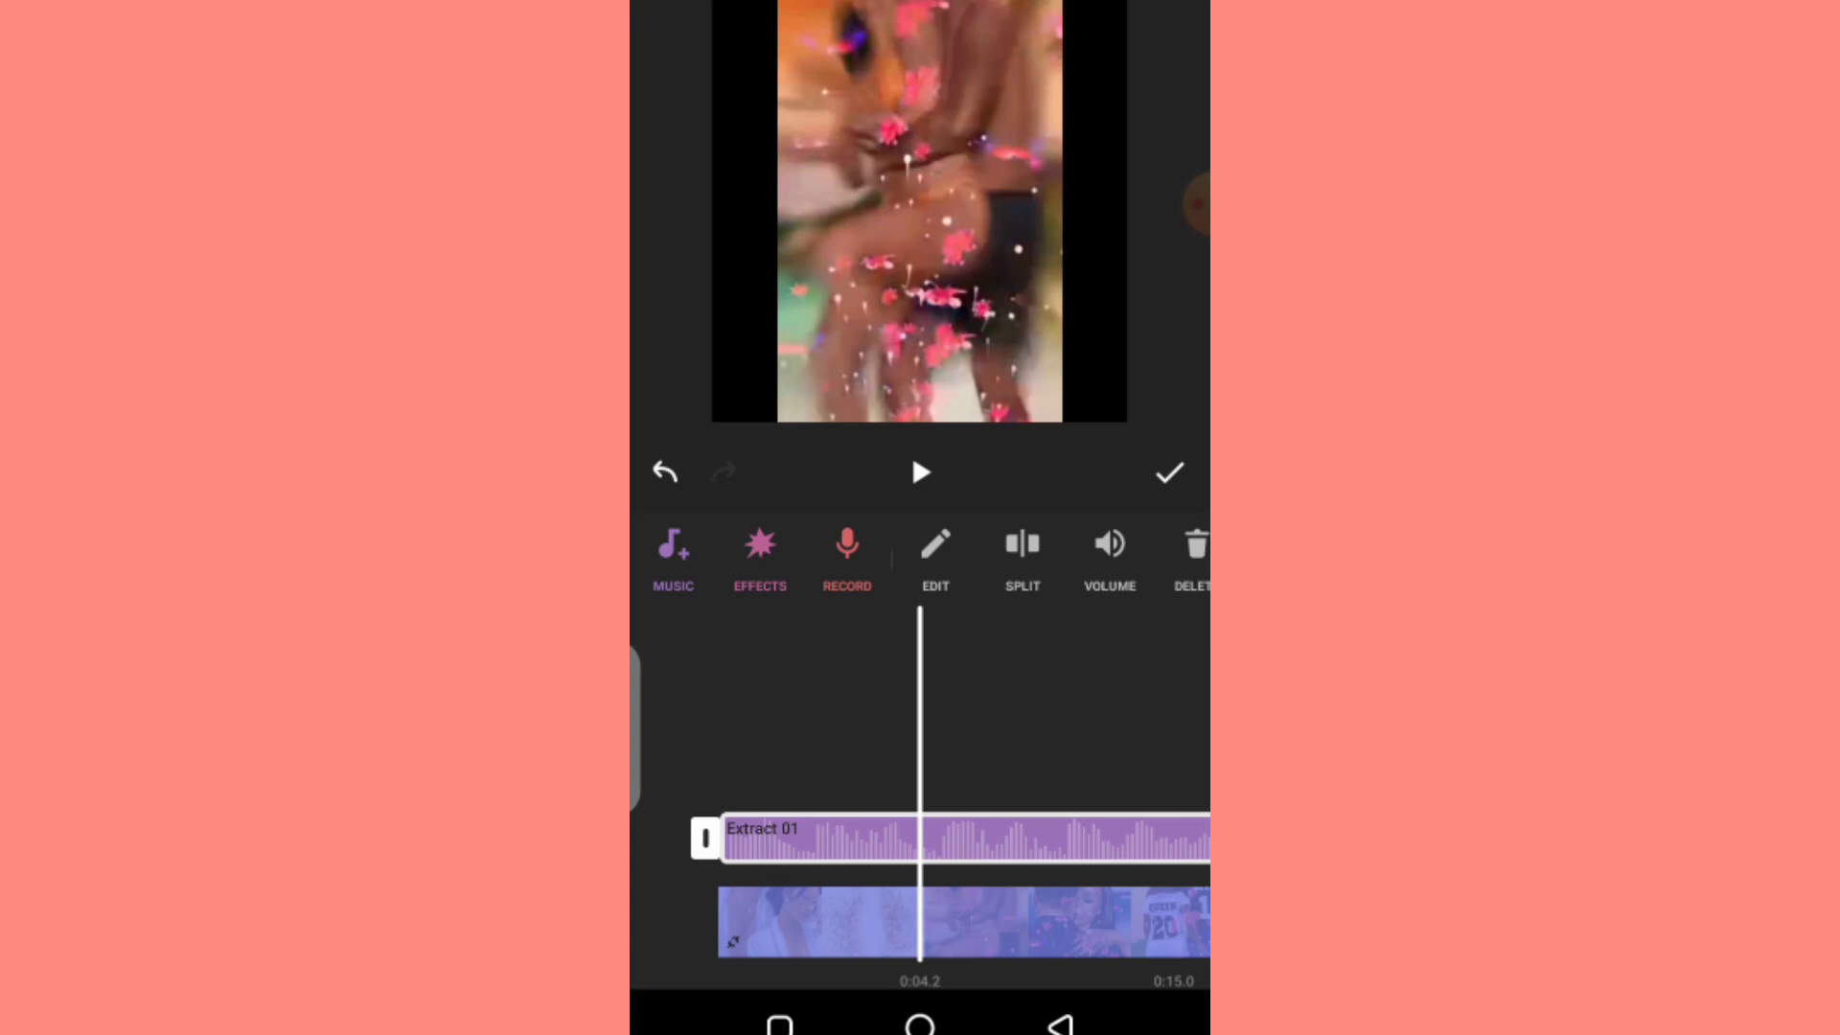
left_click(1045, 857)
left_click_drag(1078, 572, 872, 600)
left_click(1002, 549)
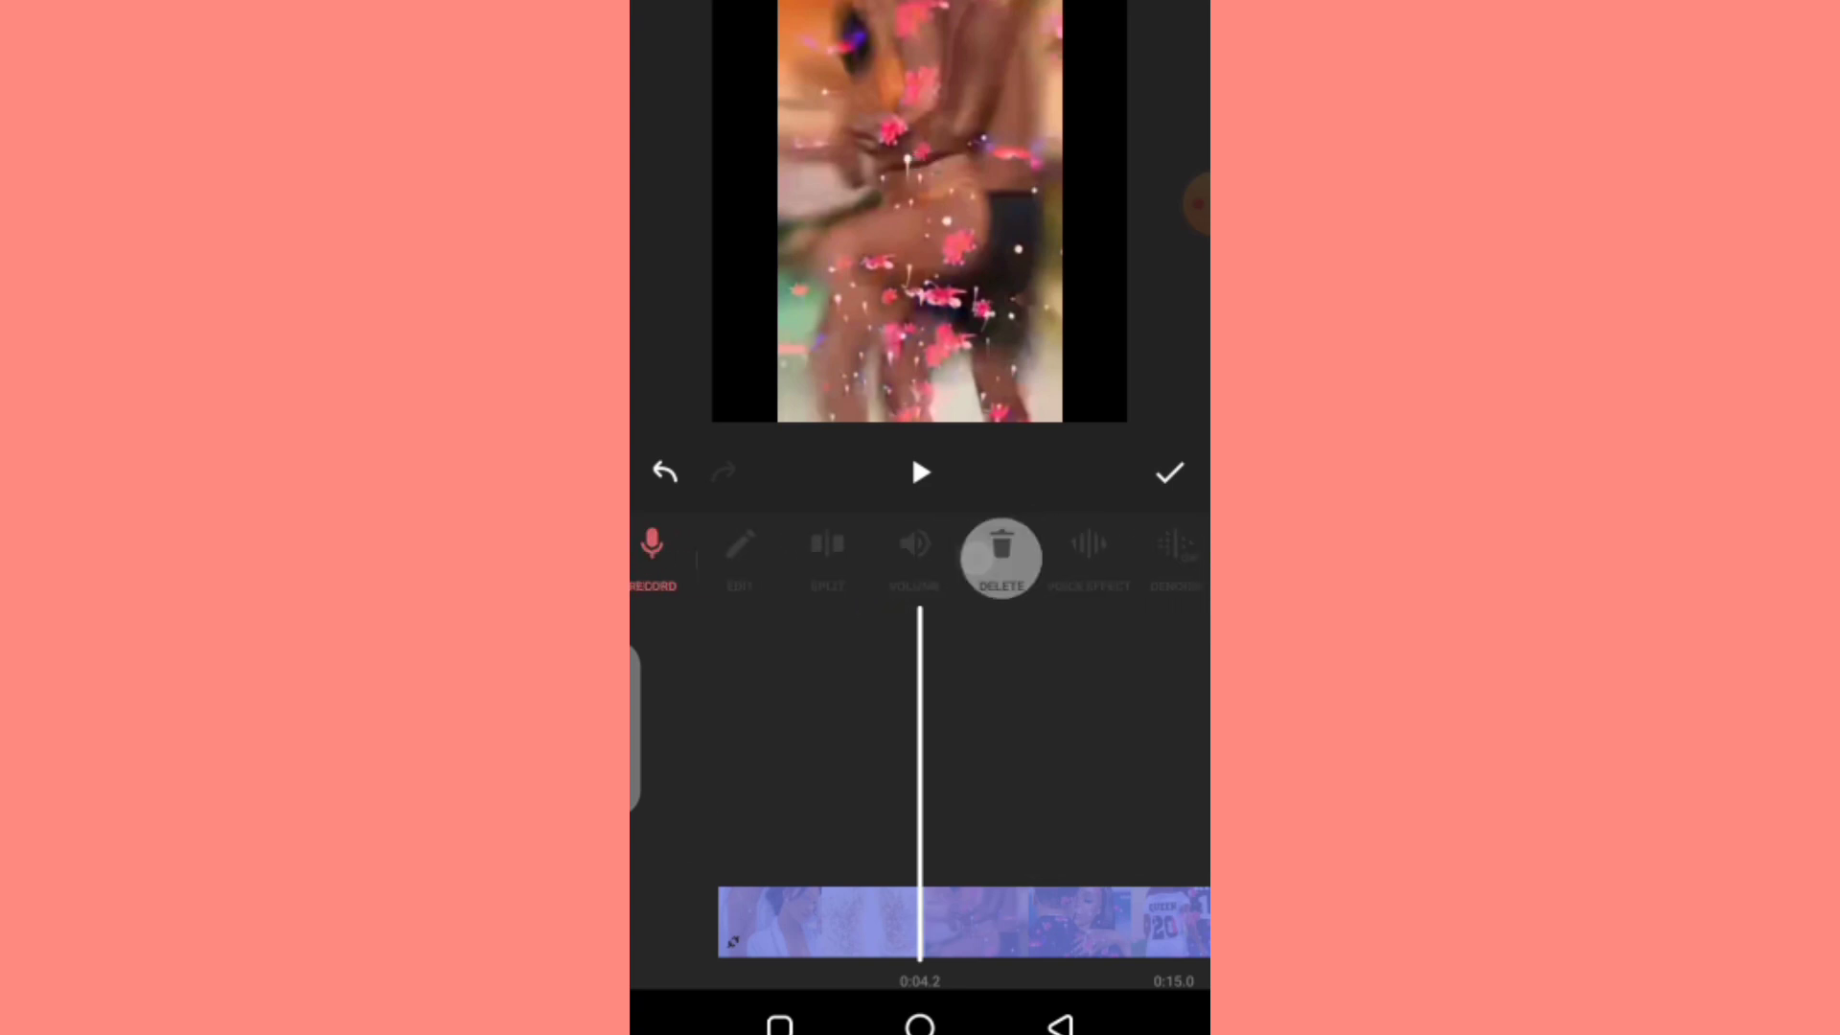
left_click_drag(972, 809, 1117, 809)
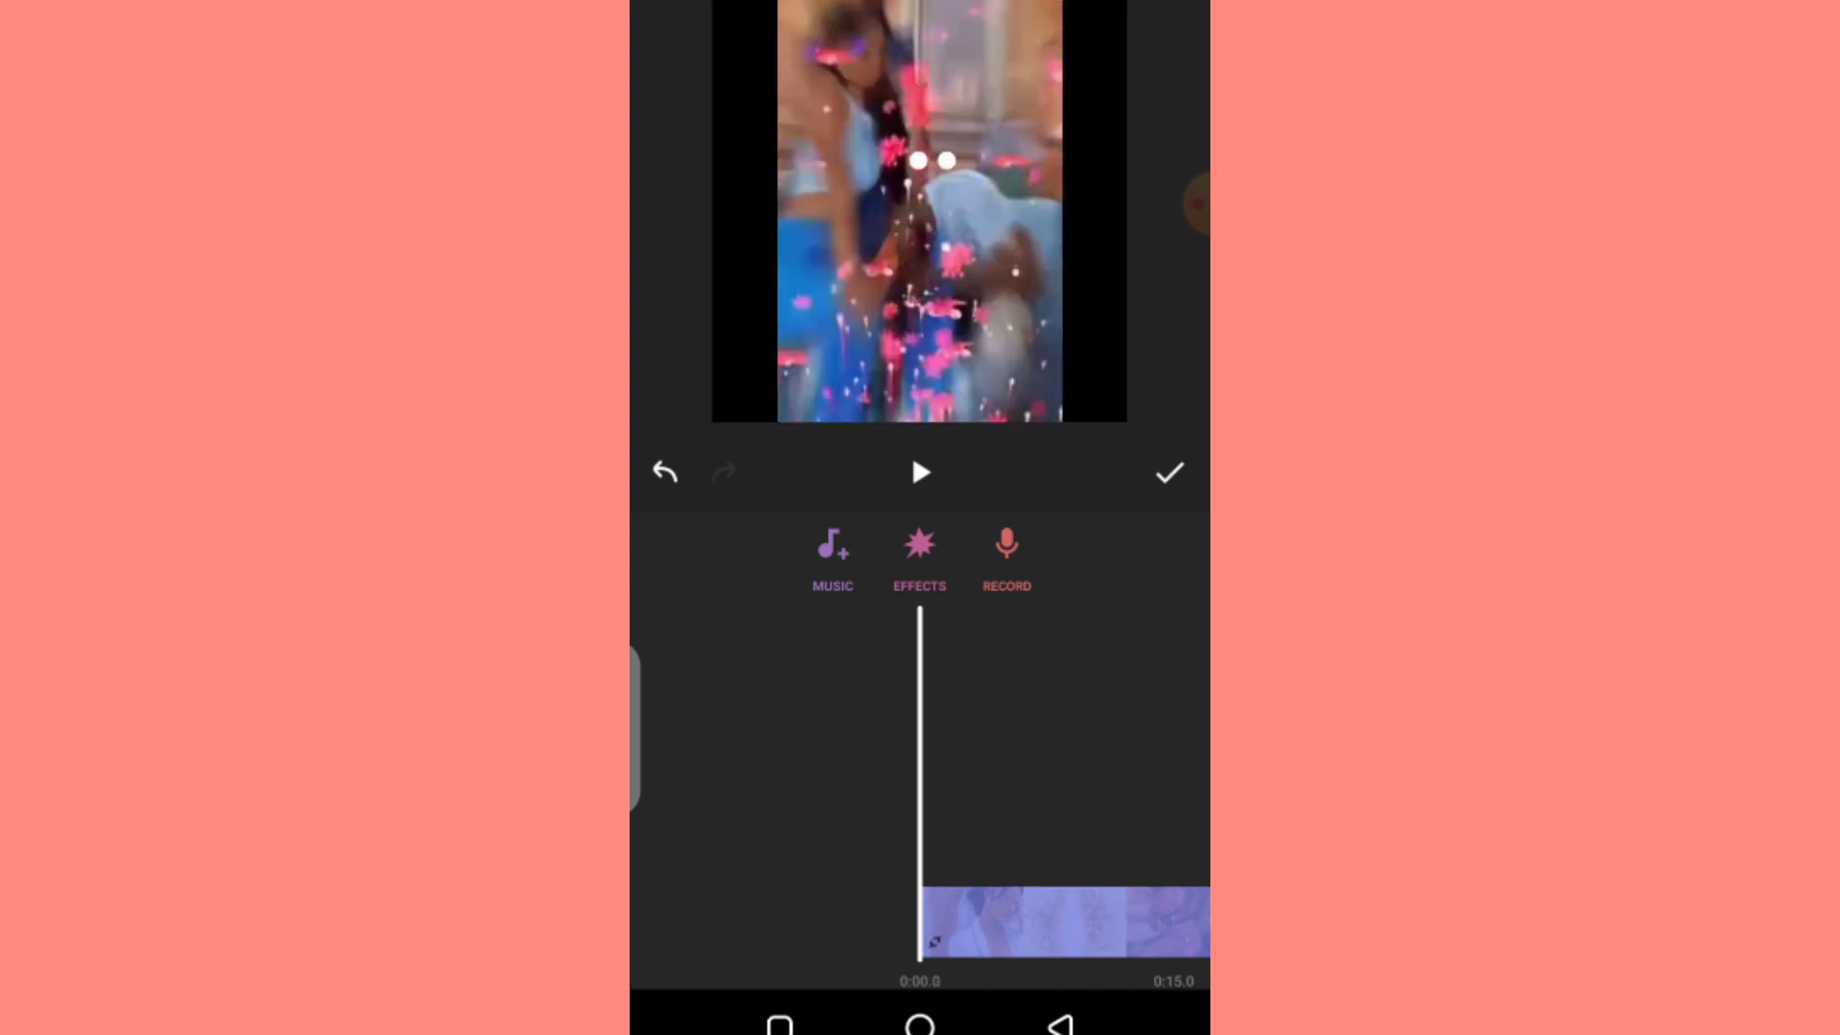
left_click(919, 472)
left_click(1169, 472)
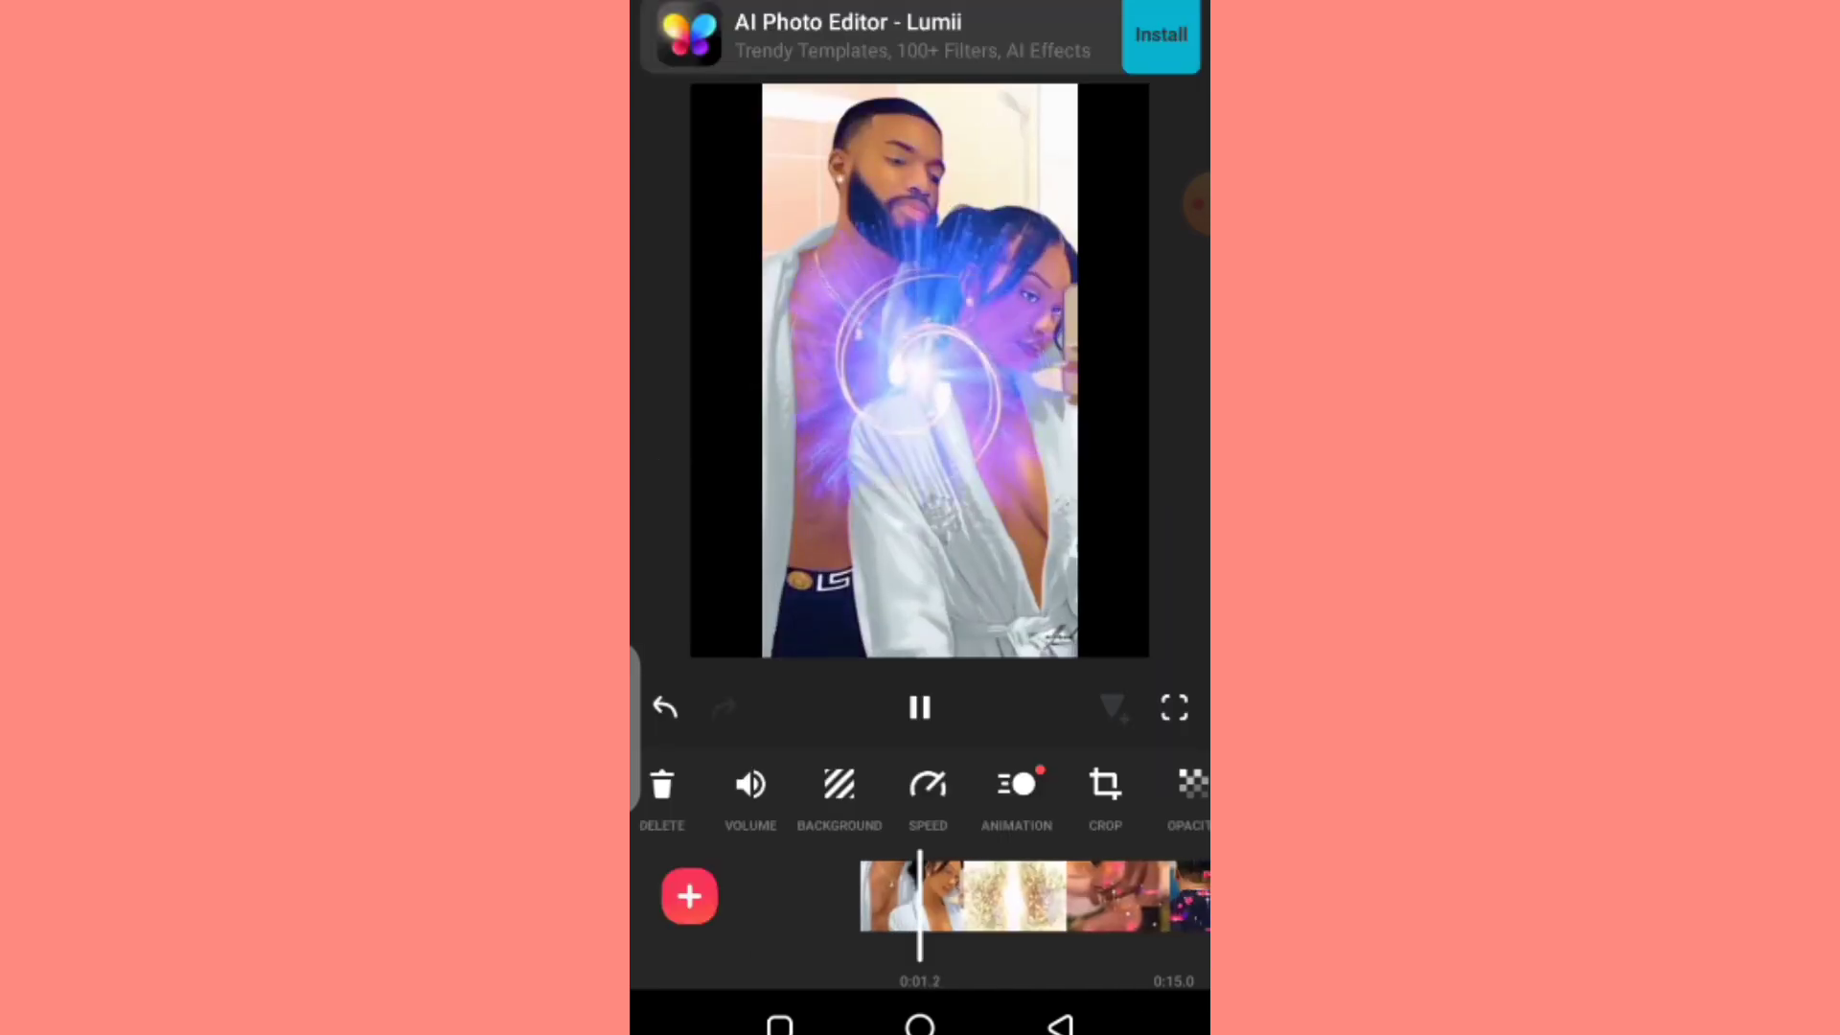